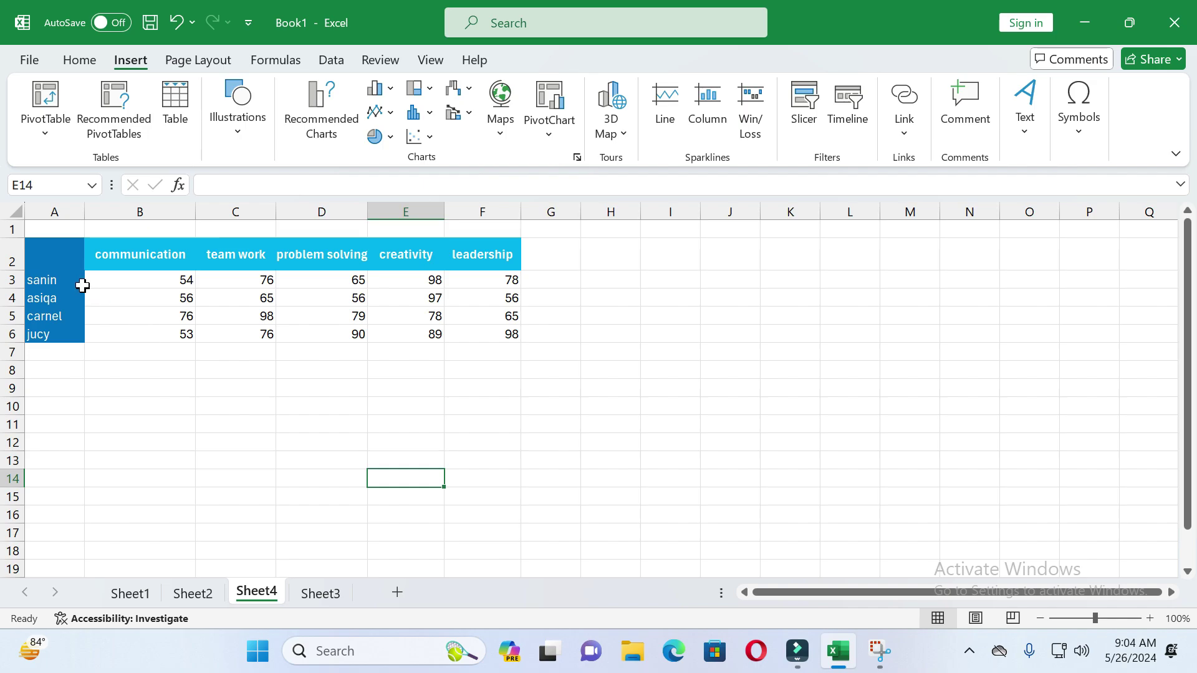
Insert a plain Radar chart from the data in A1:F6 and place it beside the table, starting around column G
drag(49, 226, 480, 342)
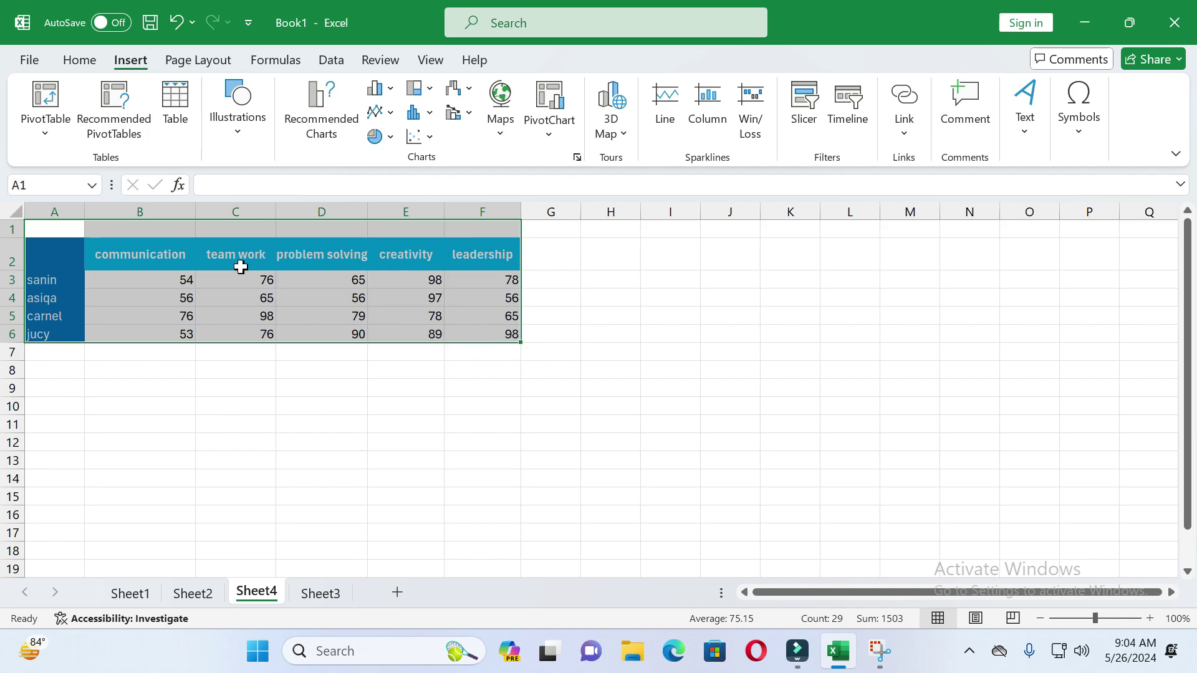
click(73, 58)
click(129, 62)
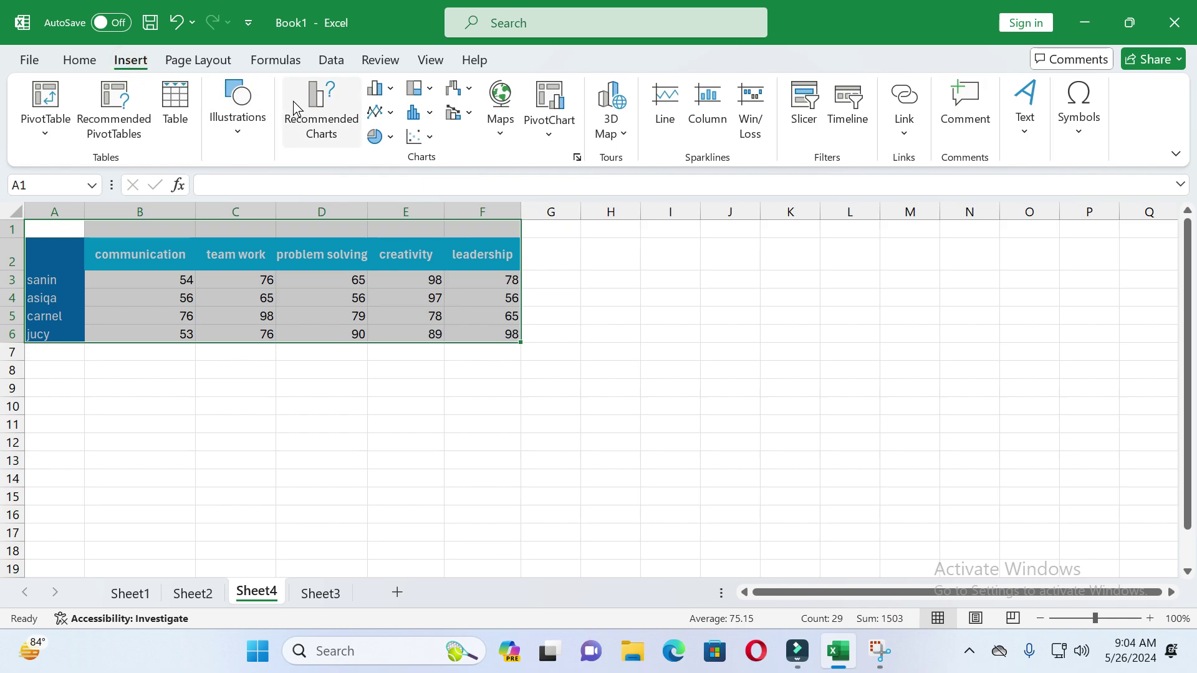
click(466, 91)
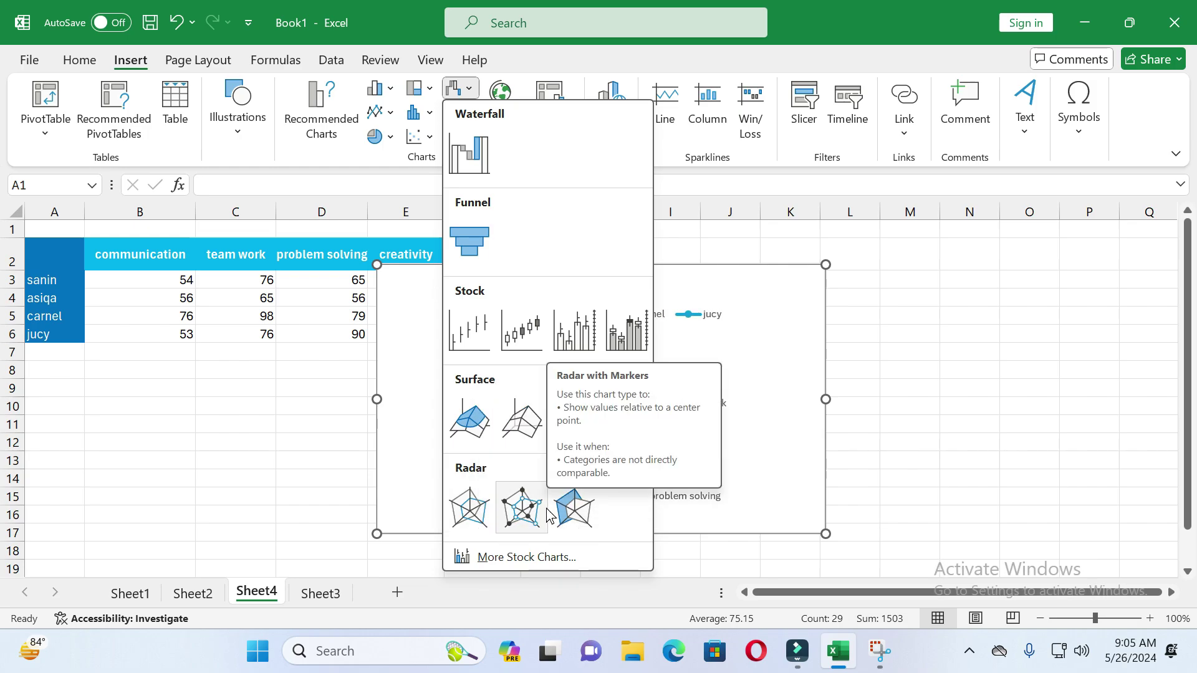
click(483, 512)
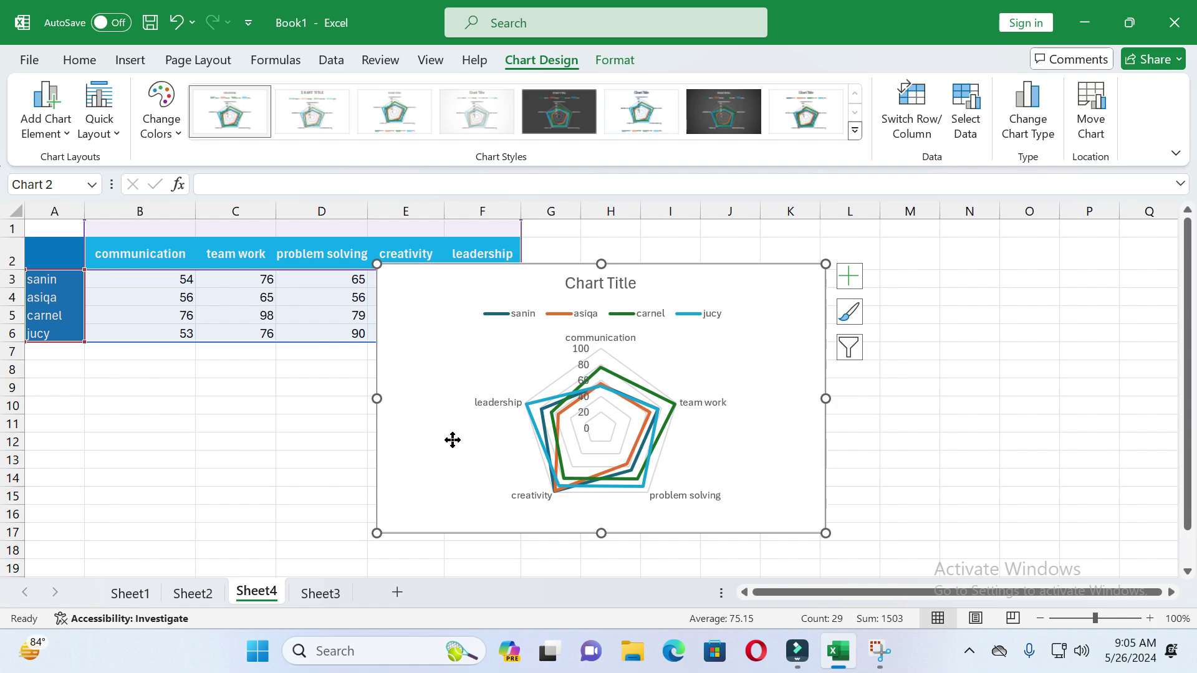
drag(451, 438, 623, 426)
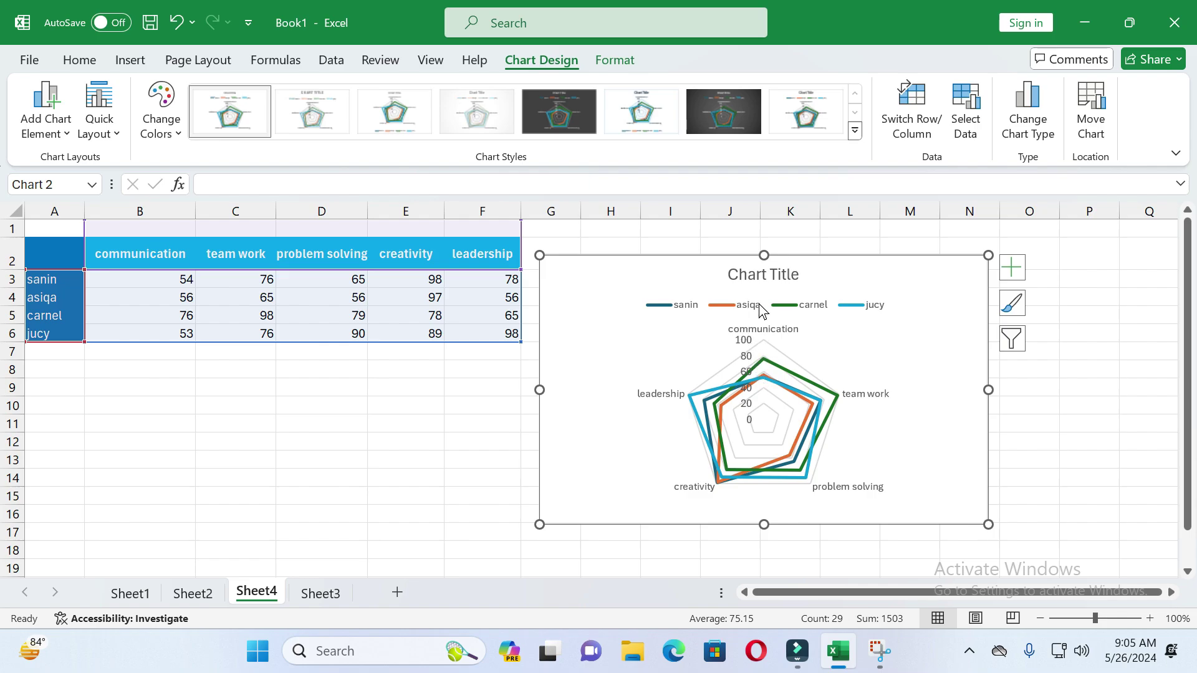
click(799, 394)
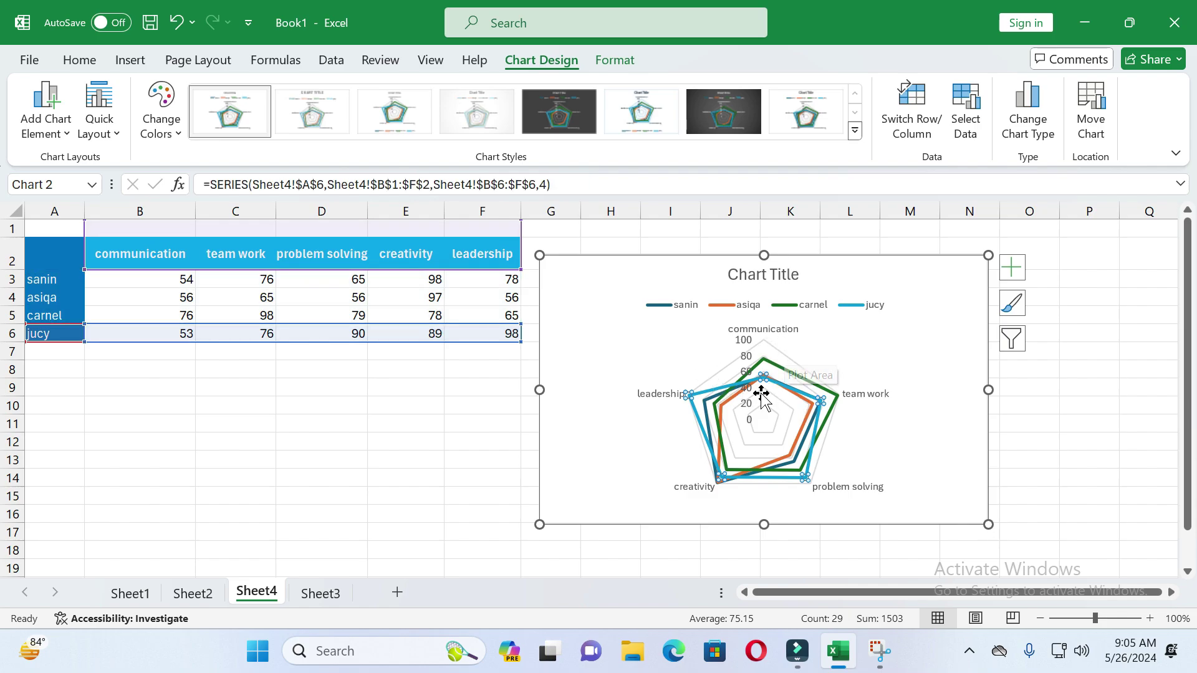
click(642, 407)
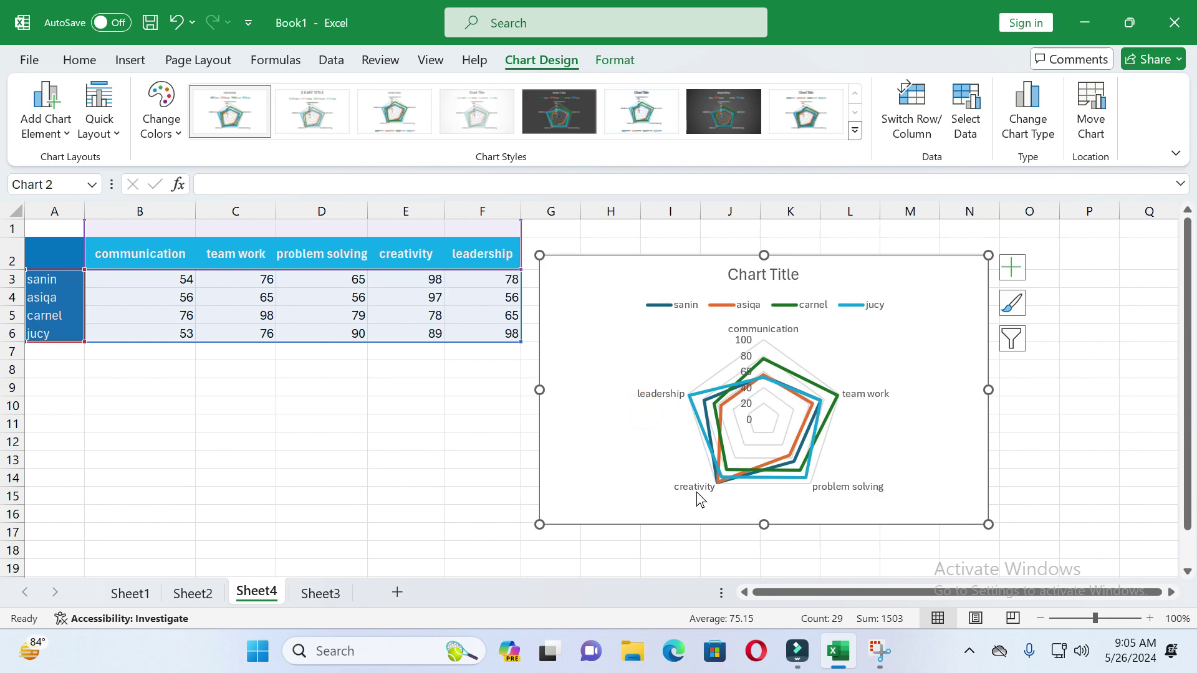
click(743, 363)
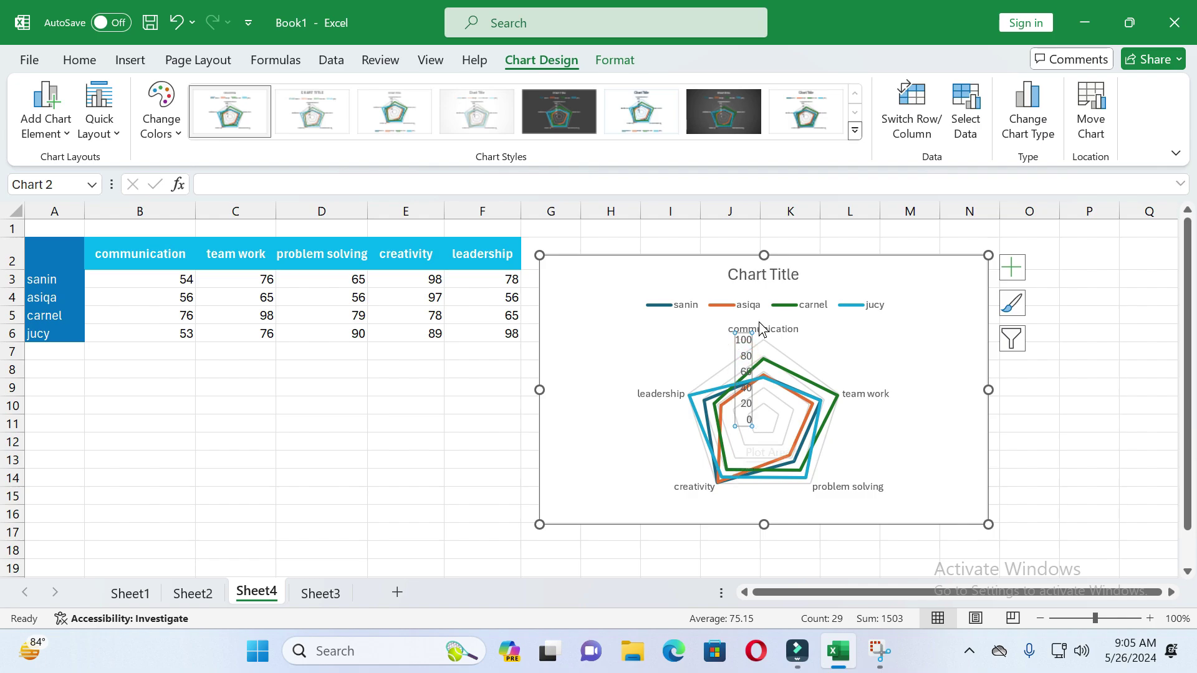
click(693, 348)
click(745, 363)
key(Escape)
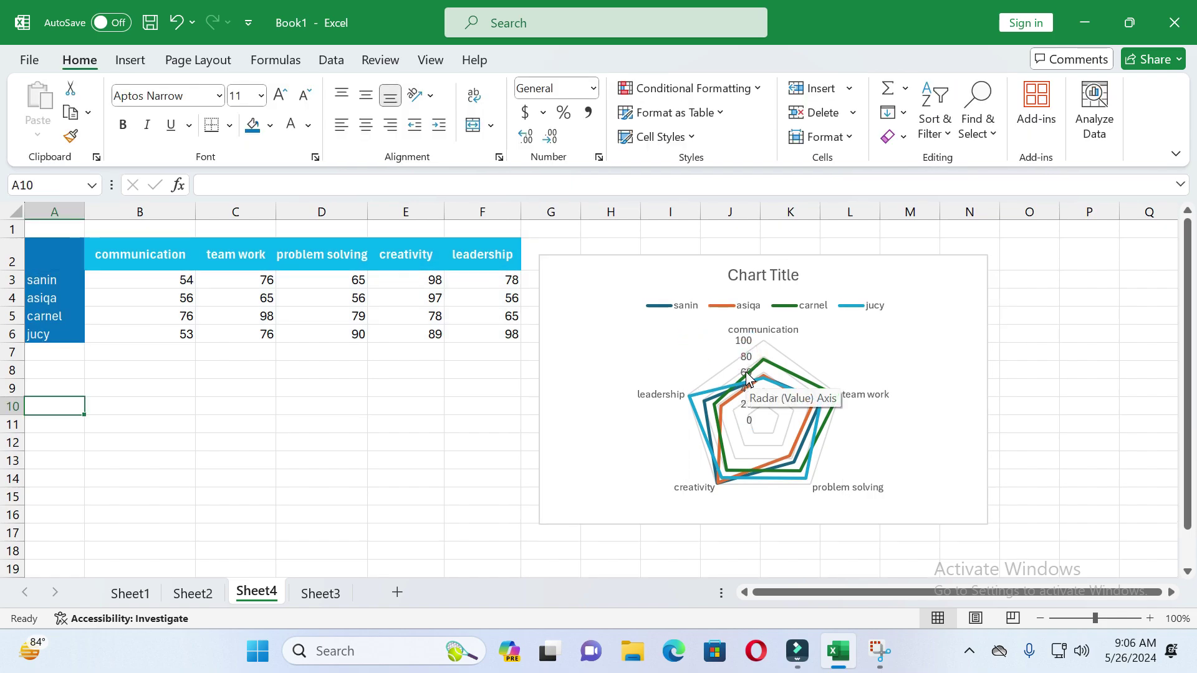
Set the minimum bound of the radar chart's value axis to 30 and close the axis formatting
double_click(746, 371)
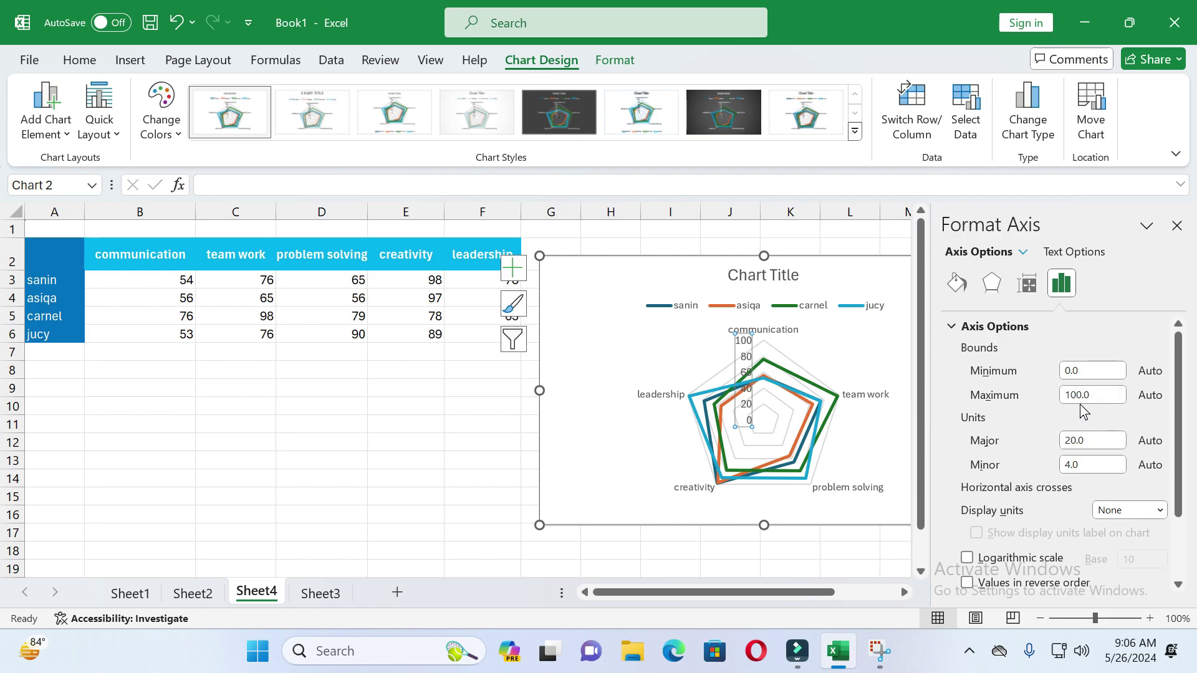
click(1066, 371)
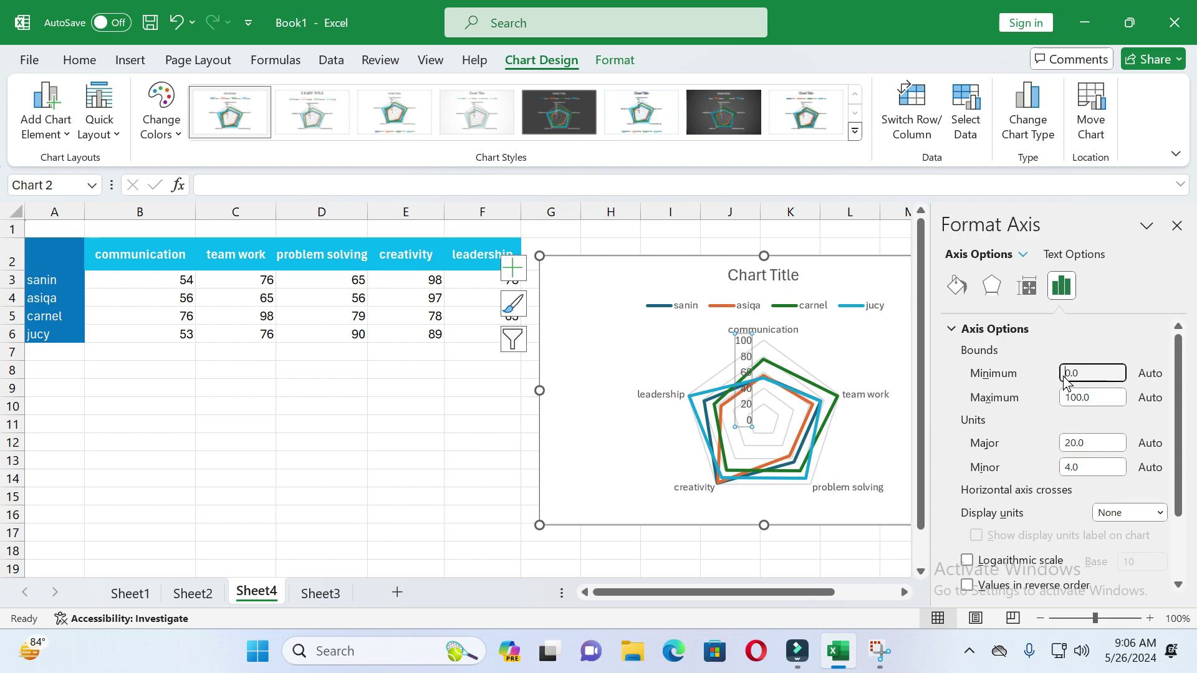
text(3)
click(453, 511)
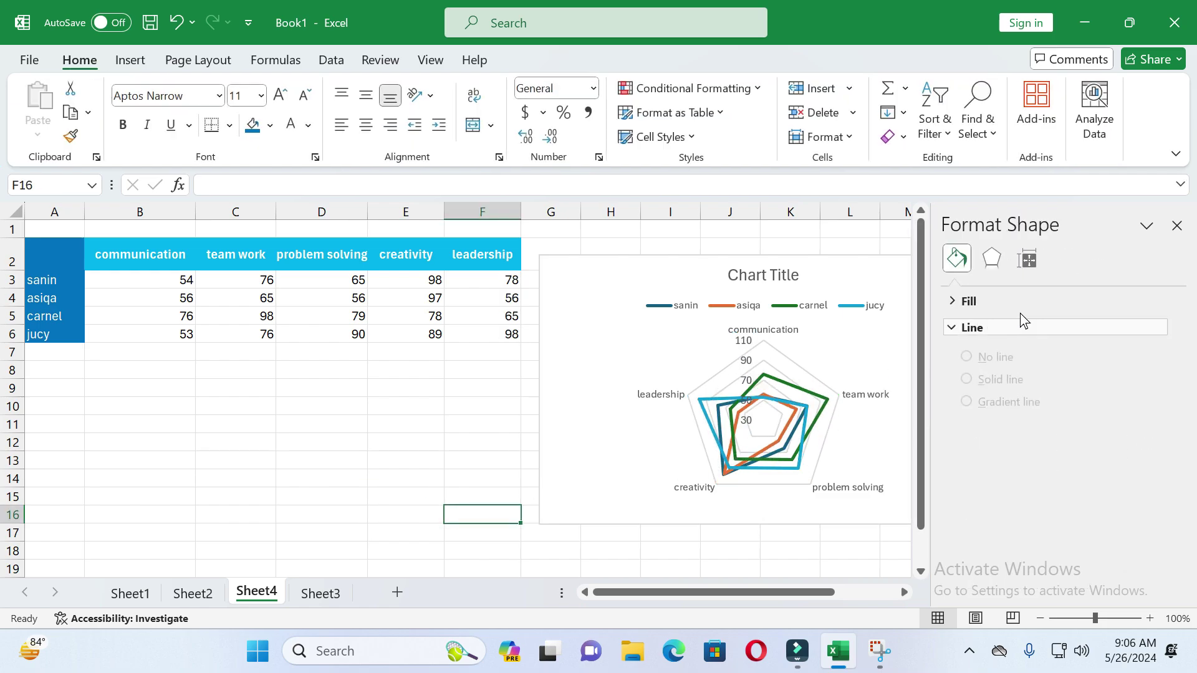
click(1177, 227)
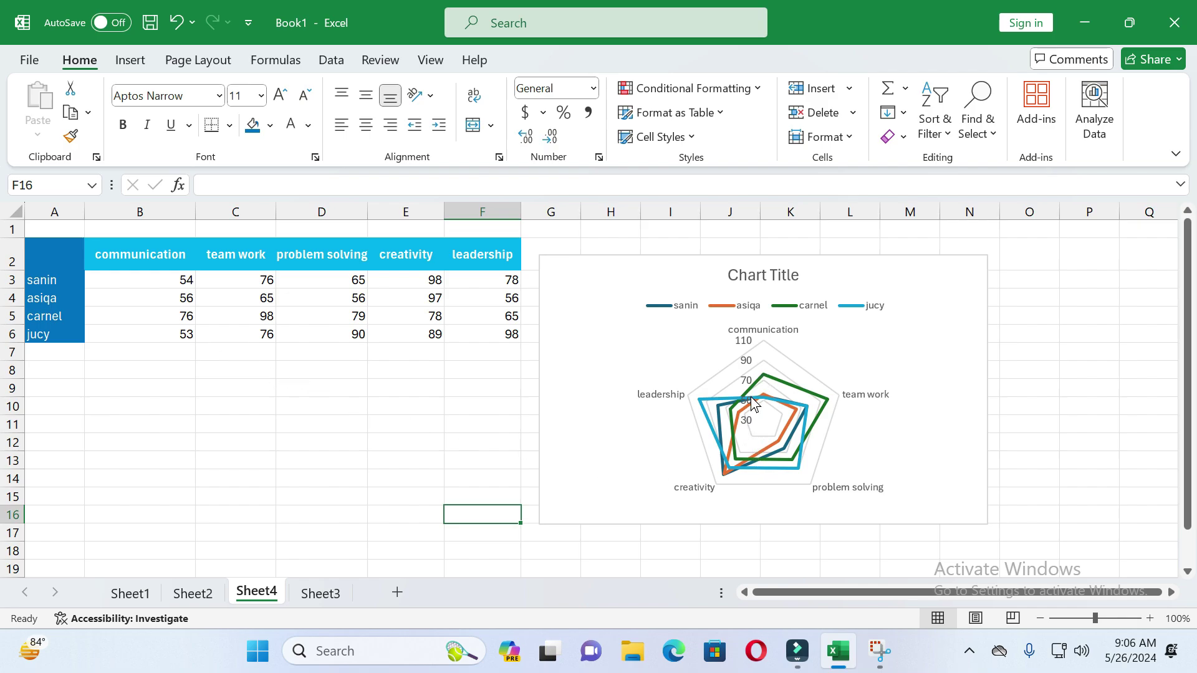
Shrink the radar chart and move it directly below the data table, spanning about rows 7 to 18 in columns B to F
click(612, 385)
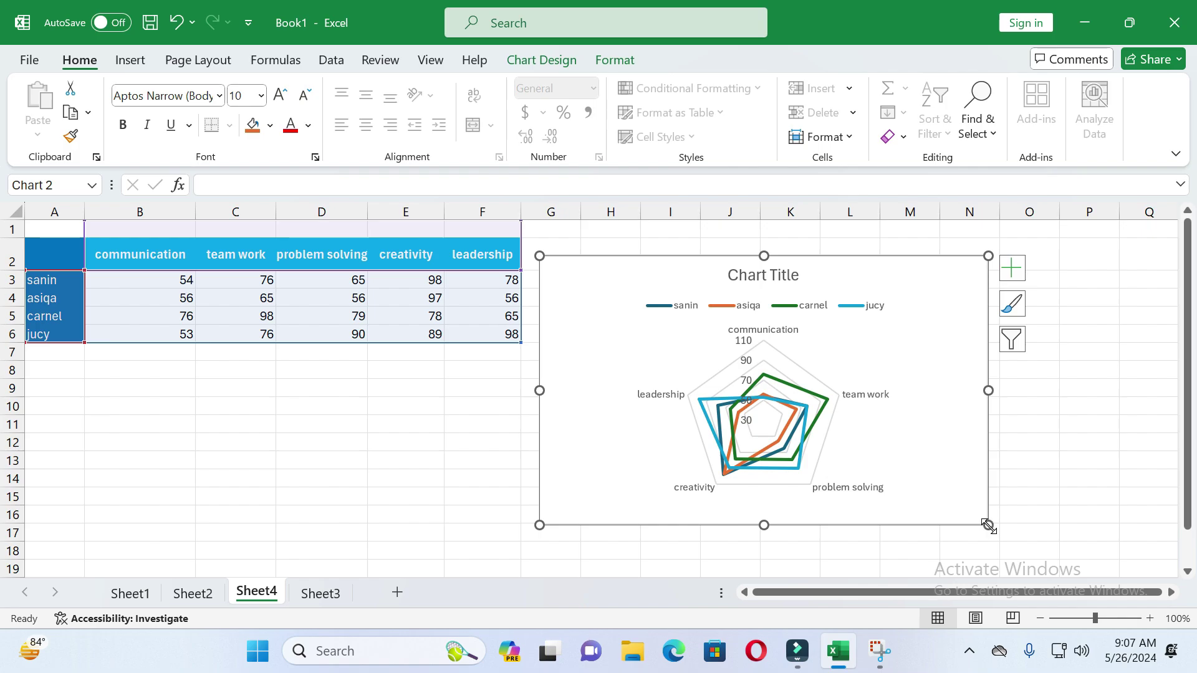
drag(988, 525, 929, 463)
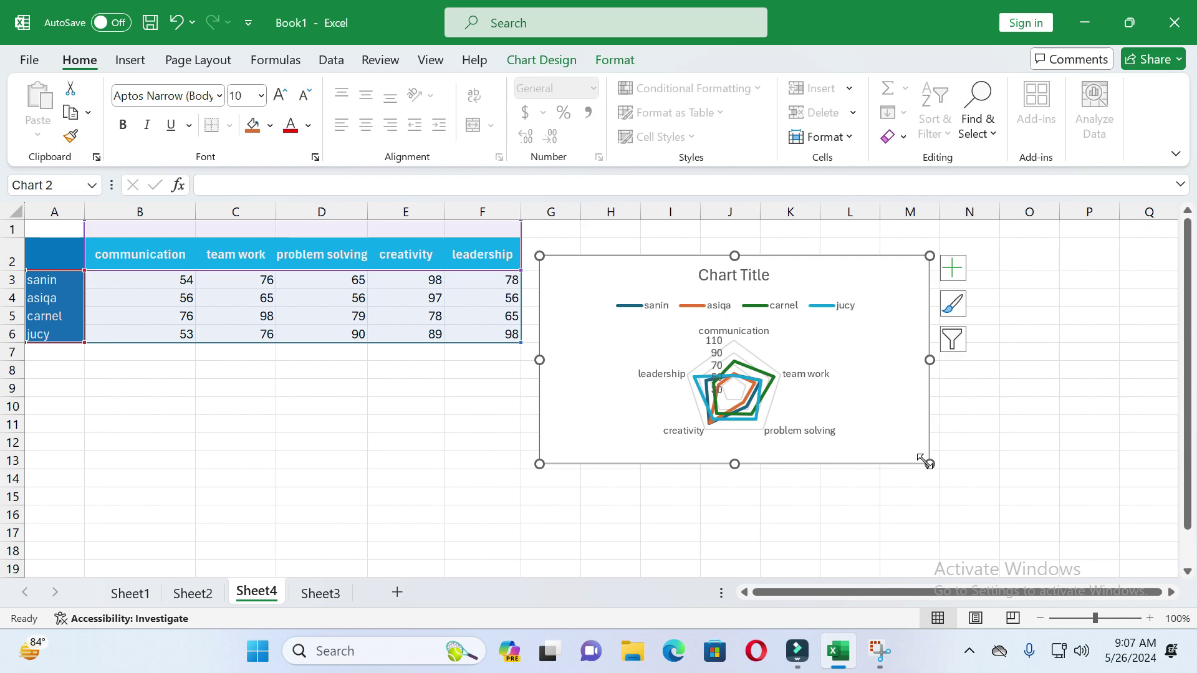
click(885, 478)
click(432, 512)
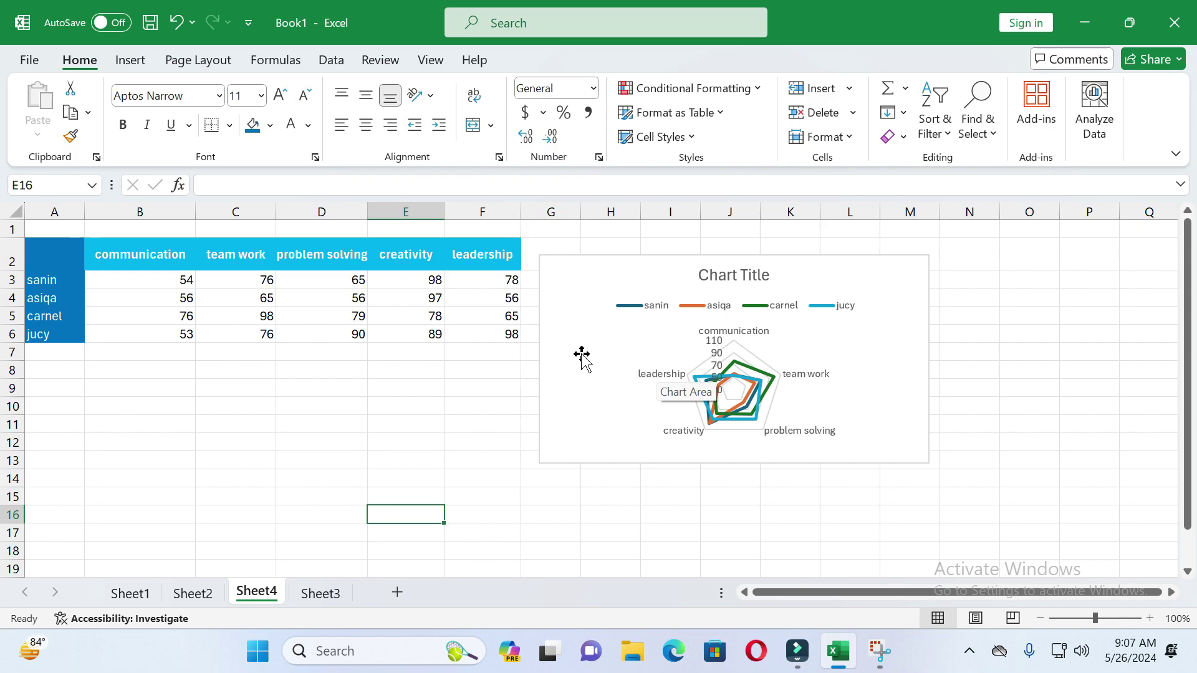
drag(581, 354, 140, 453)
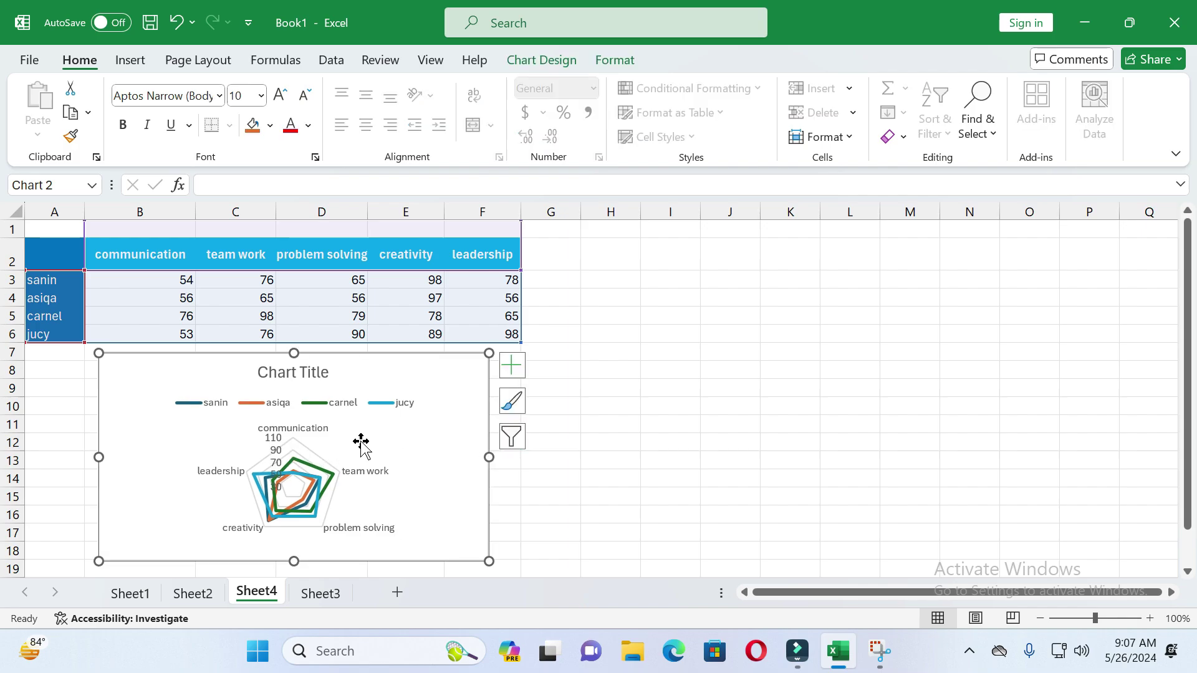
Replace the placeholder chart title with a first name followed by "team work"
double_click(284, 374)
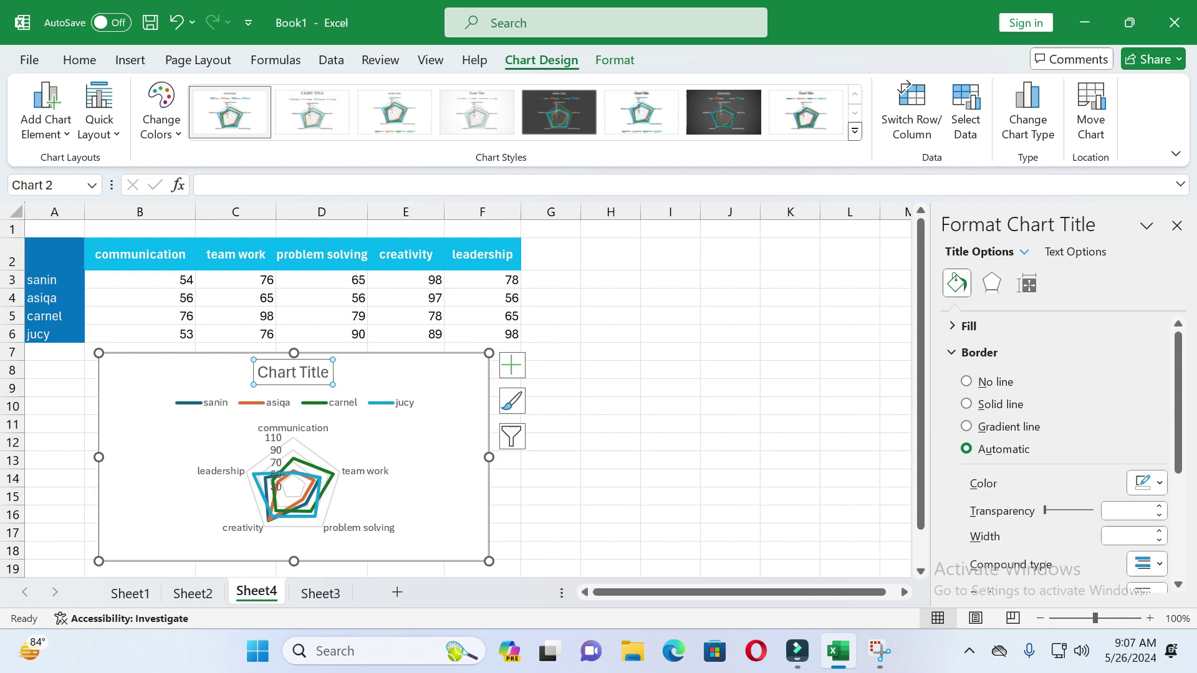
click(325, 374)
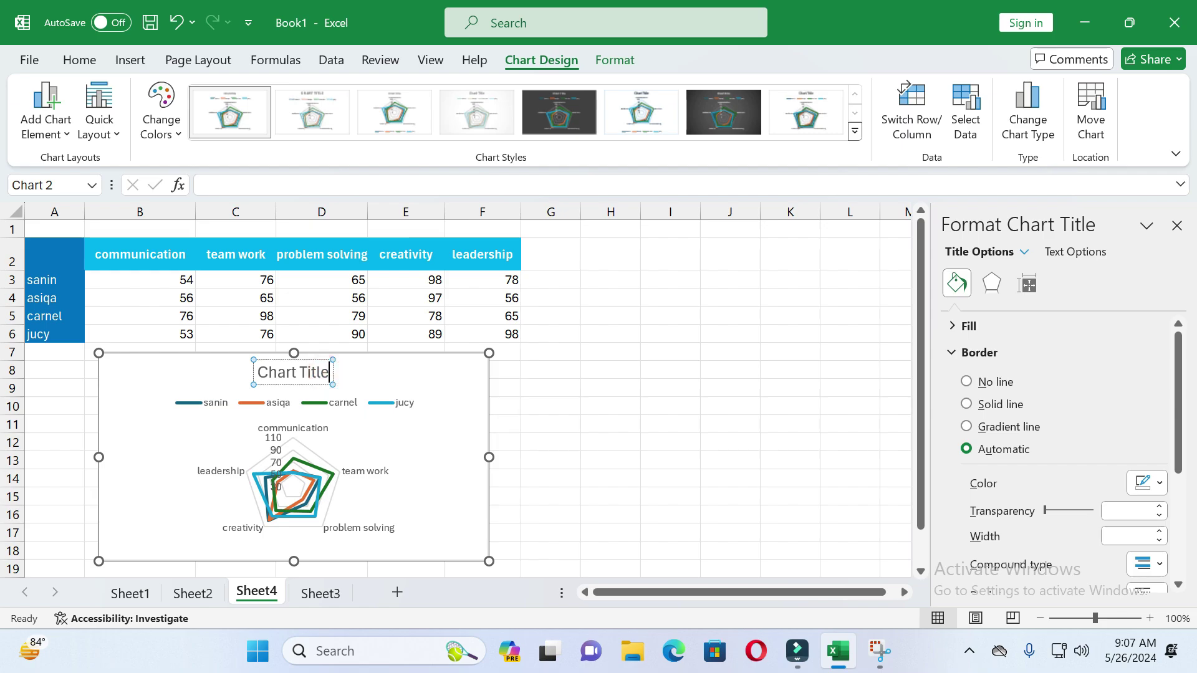
key(BackSpace)
key(BackSpace)
key(BackSpace)
key(BackSpace)
key(BackSpace)
key(BackSpace)
key(BackSpace)
key(BackSpace)
key(BackSpace)
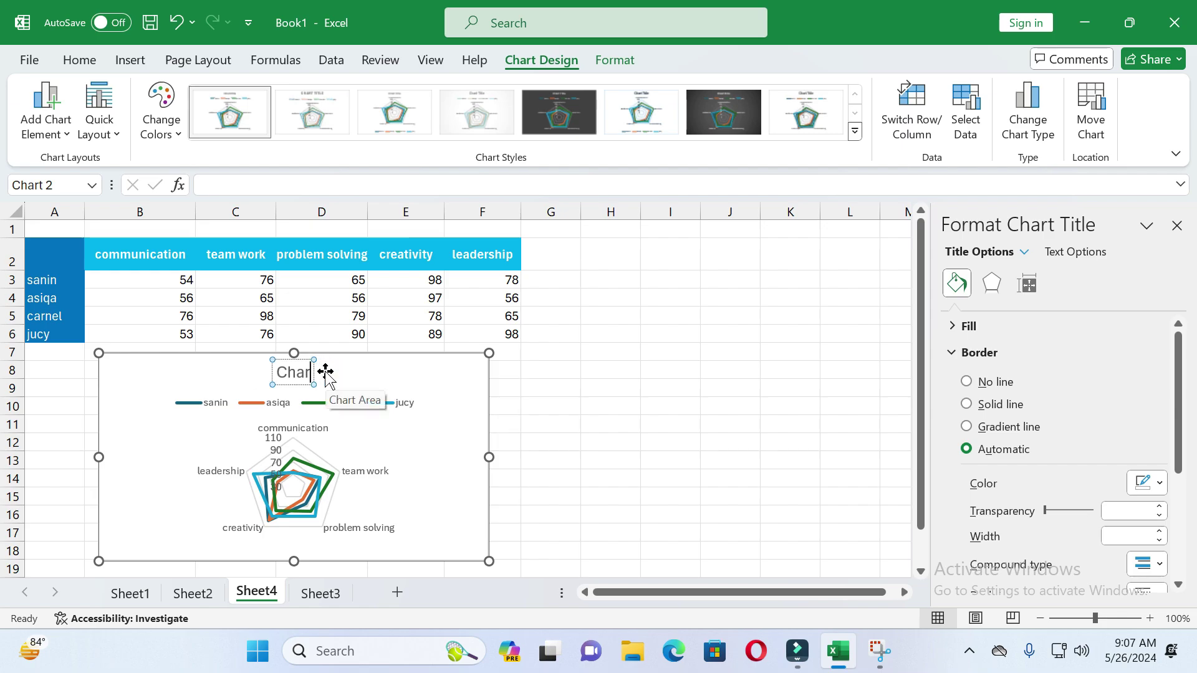
key(BackSpace)
key(BackSpace)
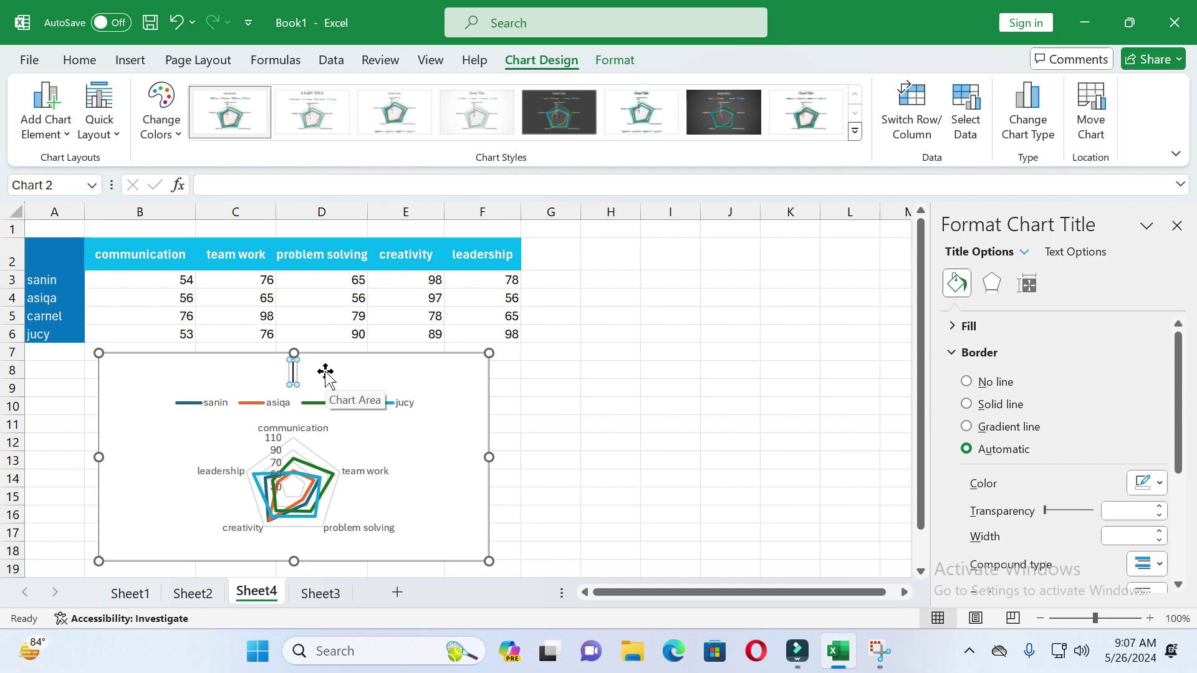
text(joni te)
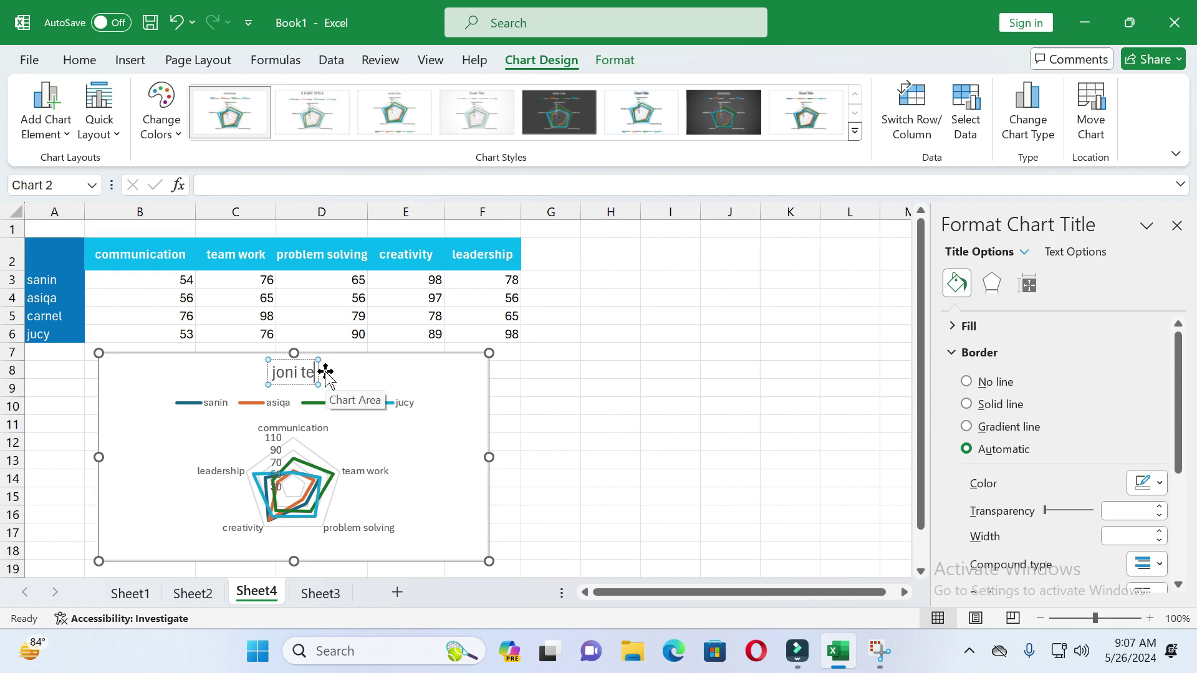
text(am)
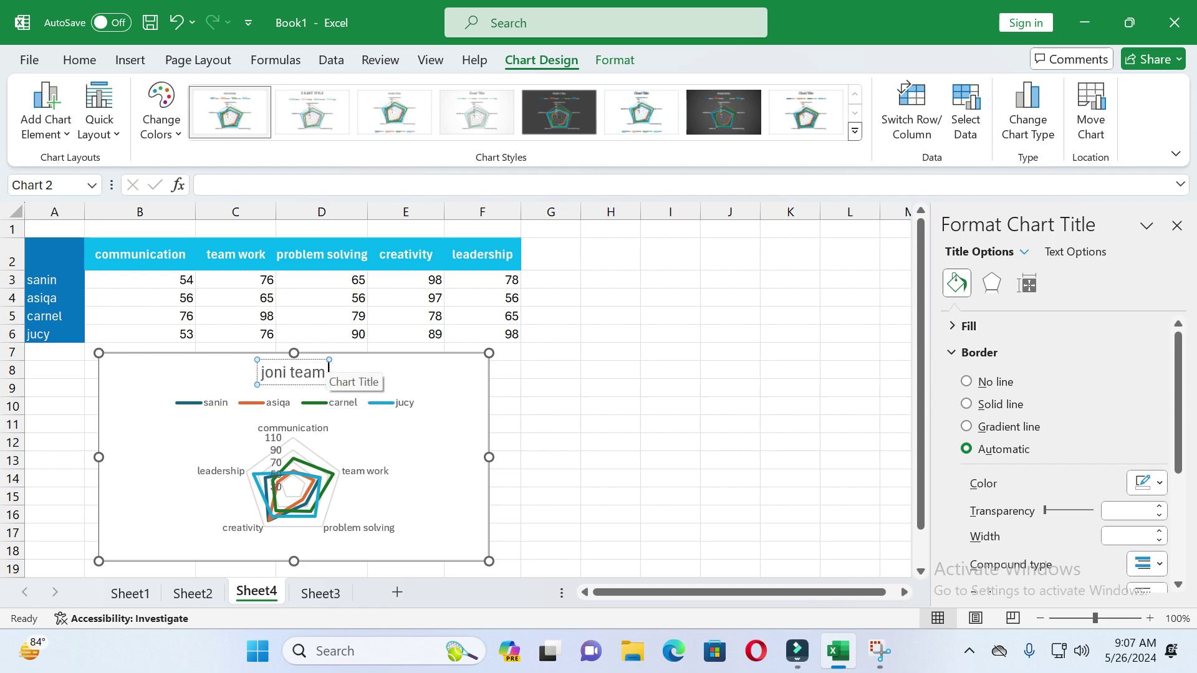
text( world)
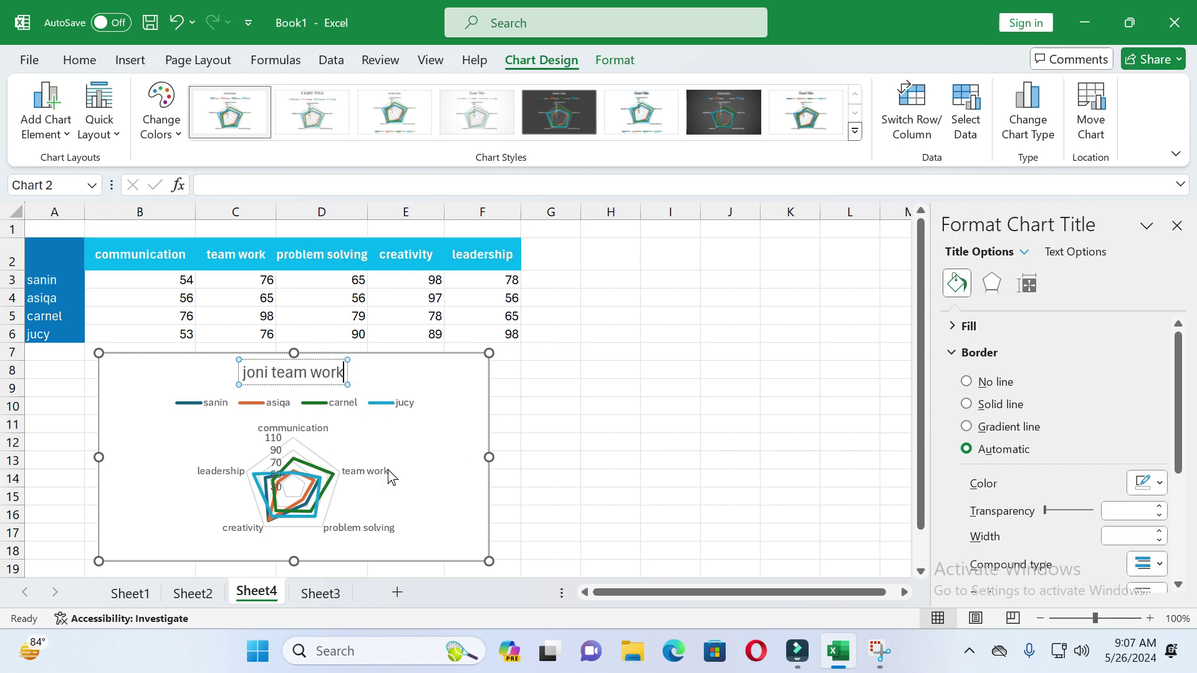
click(528, 484)
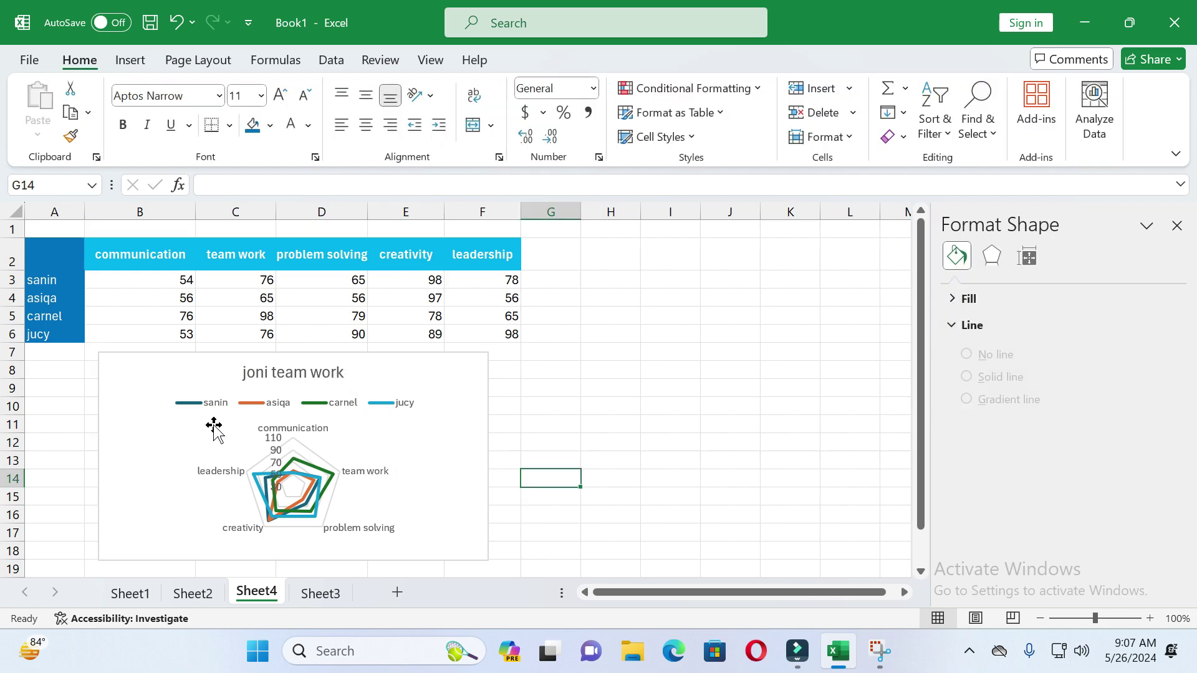
Apply Colorful Palette 1 and the first chart style to the radar chart
click(129, 390)
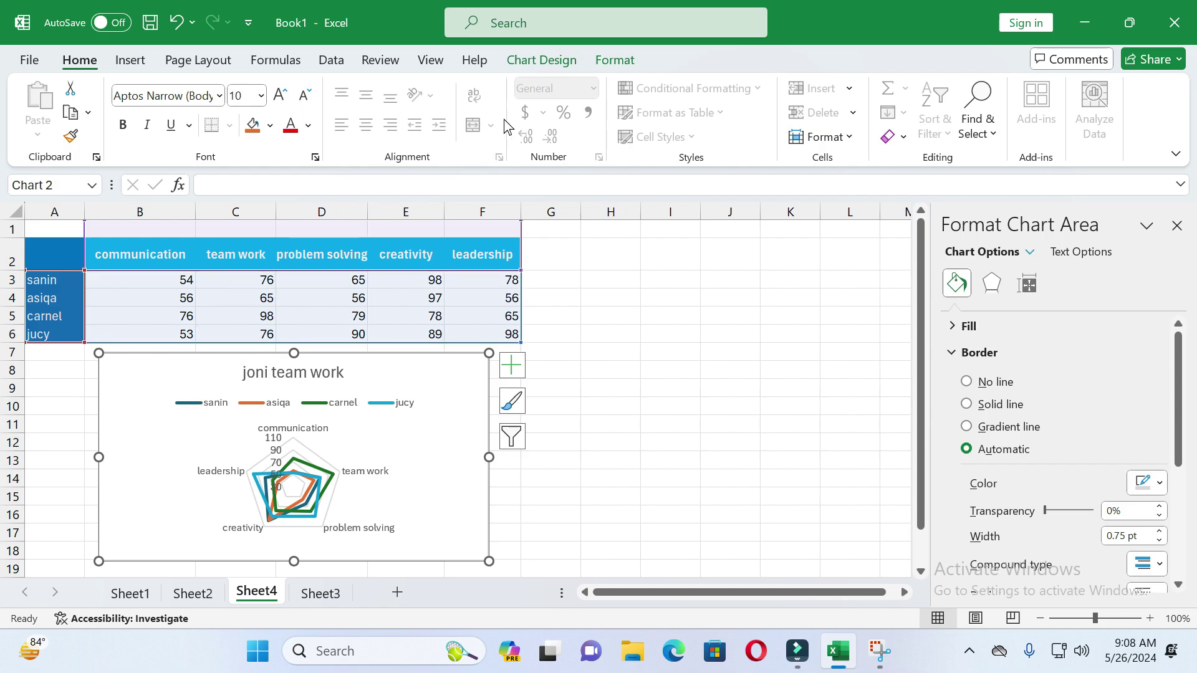
click(540, 60)
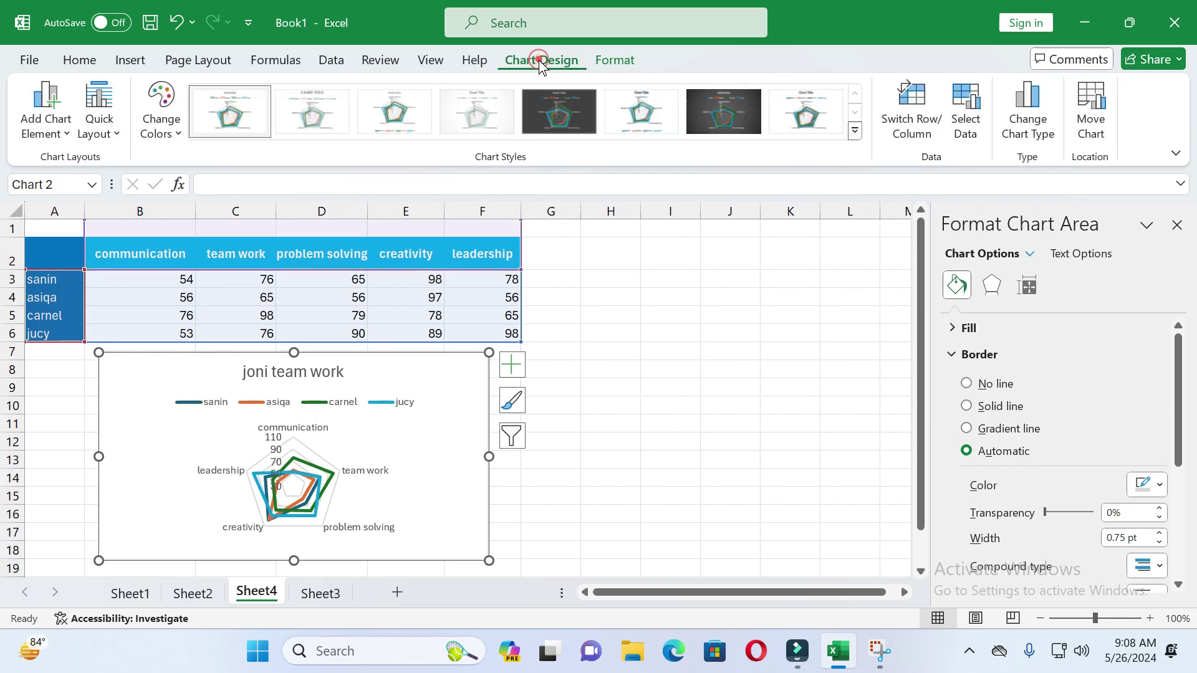
click(169, 135)
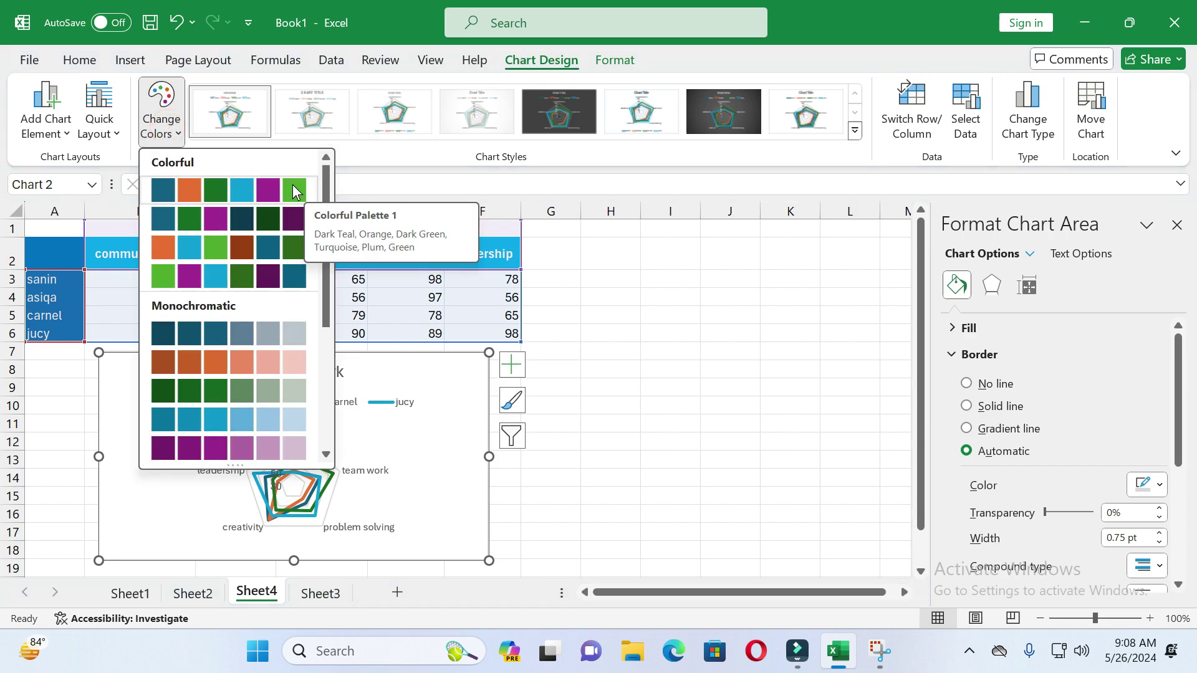
click(244, 190)
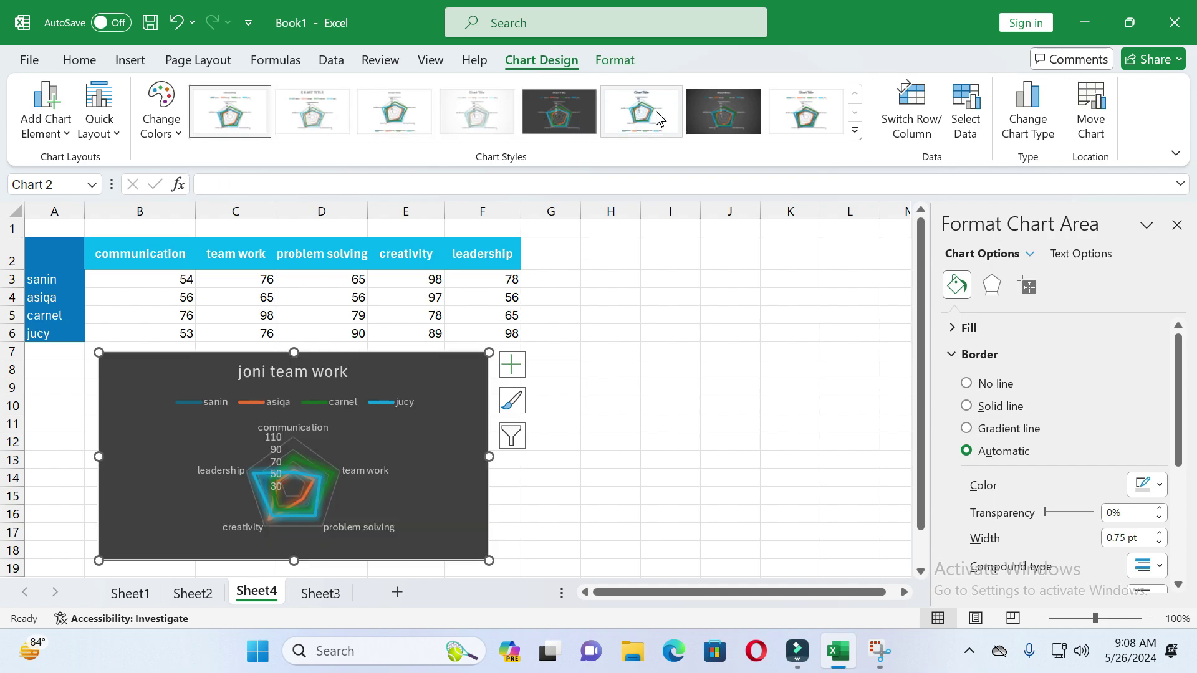
click(228, 118)
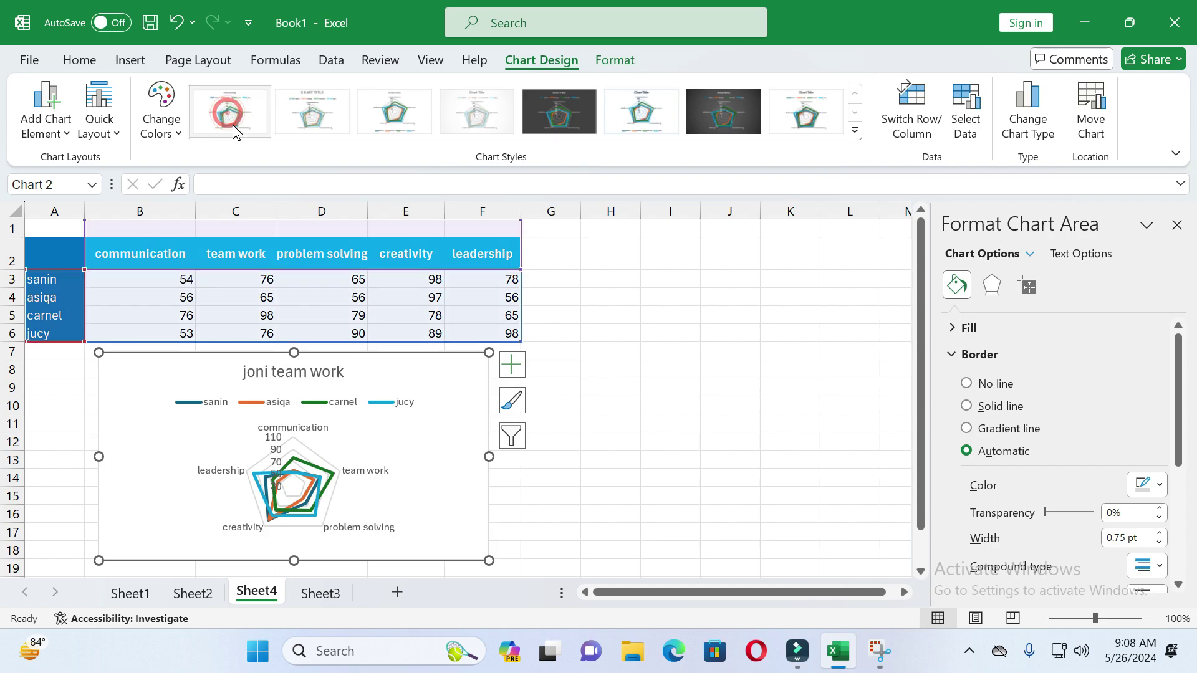
click(569, 411)
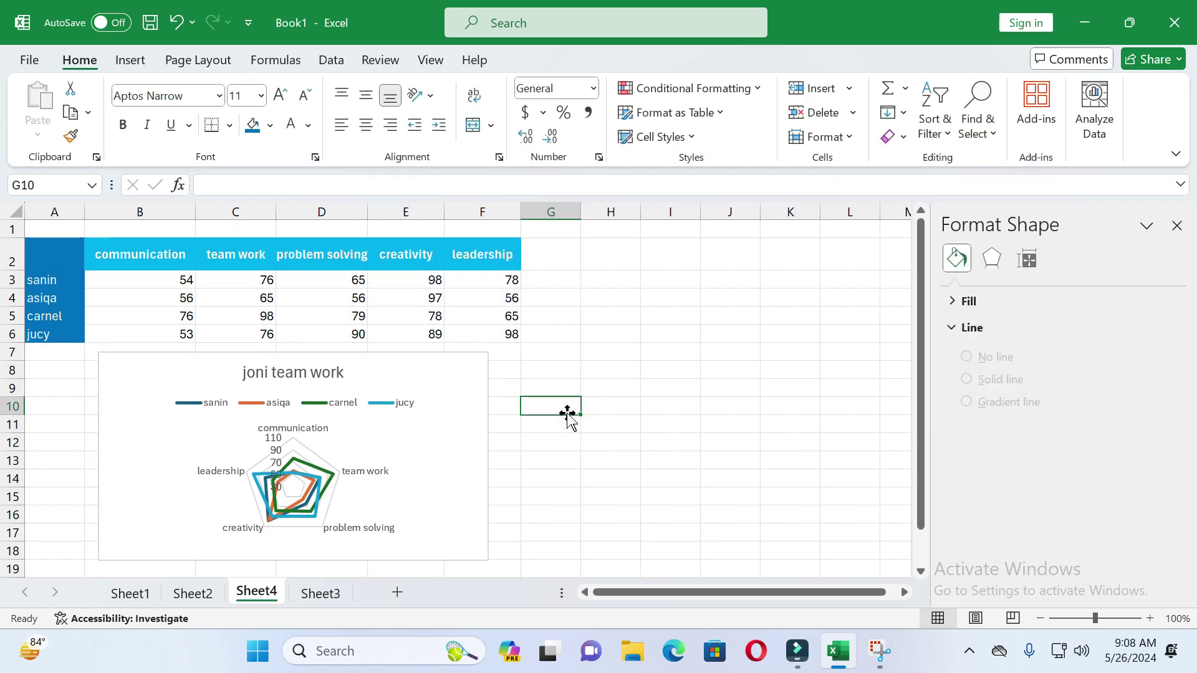